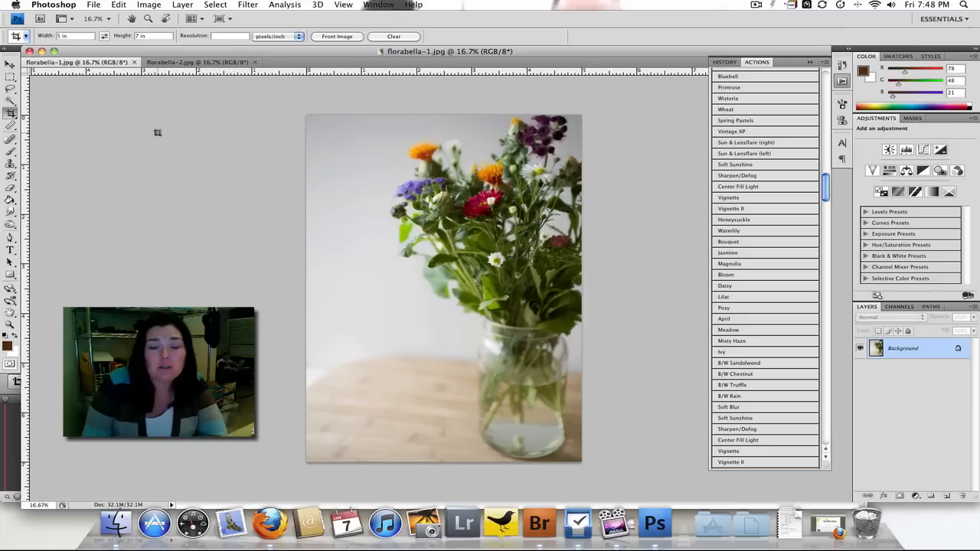
# - Duplicate florabella-1.jpg as florabella-1 copy and run the Sharpen/Defog action on the copy
pyautogui.click(147, 6)
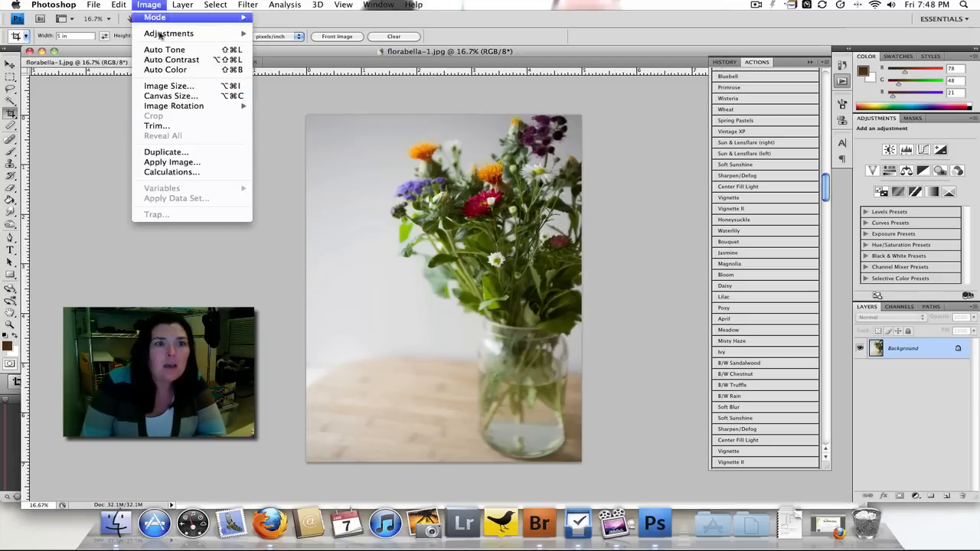
pyautogui.click(180, 152)
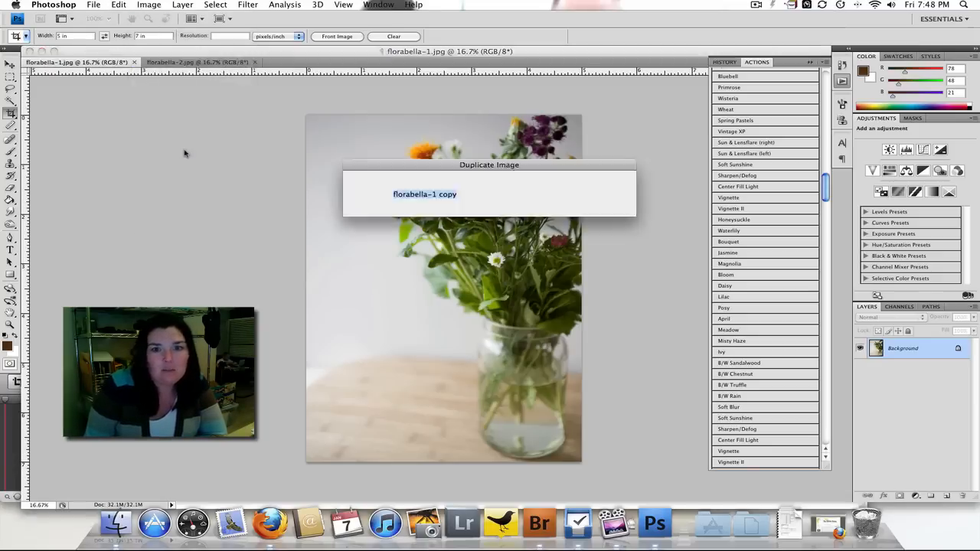
pyautogui.click(615, 182)
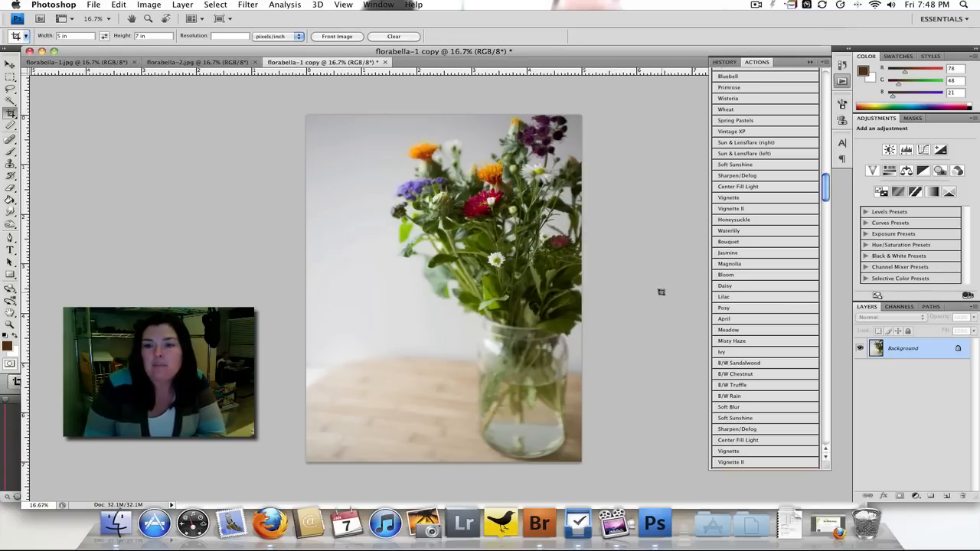
pyautogui.click(760, 176)
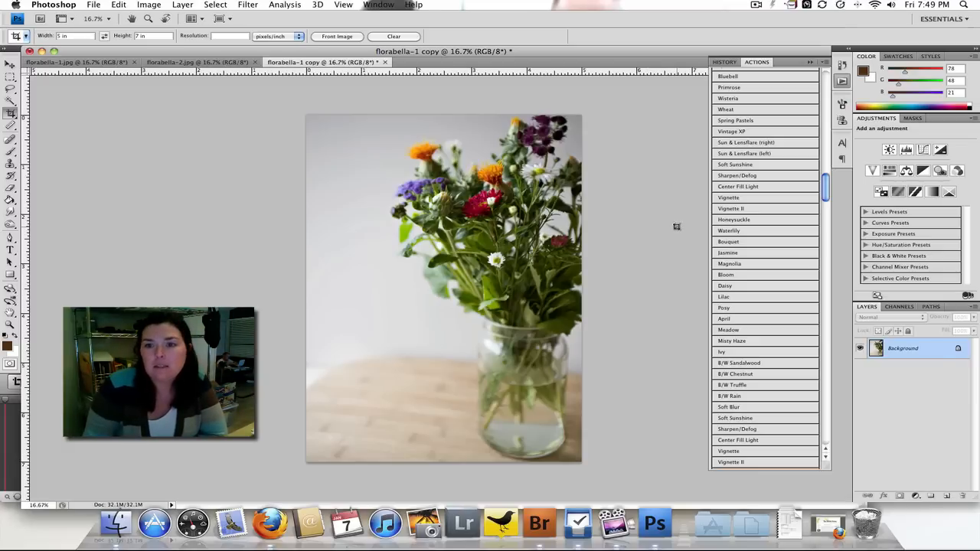
# - Run the Waterlily action on the flower copy and set the opacity of its Darken layer to 20%
pyautogui.click(730, 230)
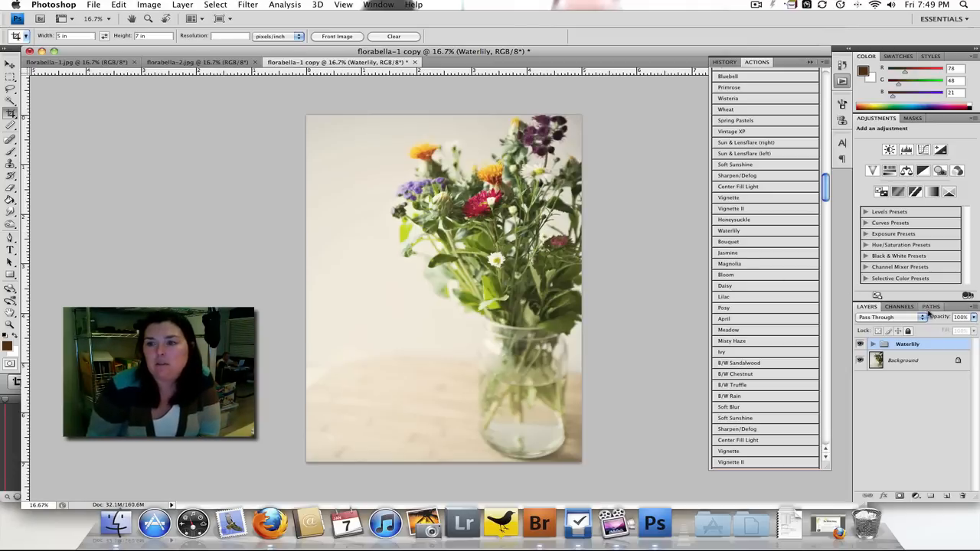
pyautogui.click(871, 346)
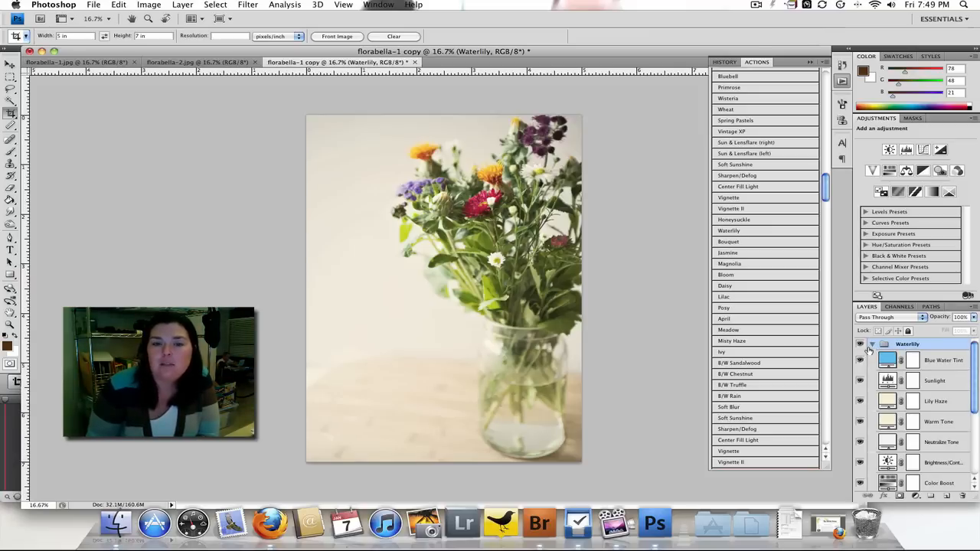
pyautogui.scroll(-1, 938, 407)
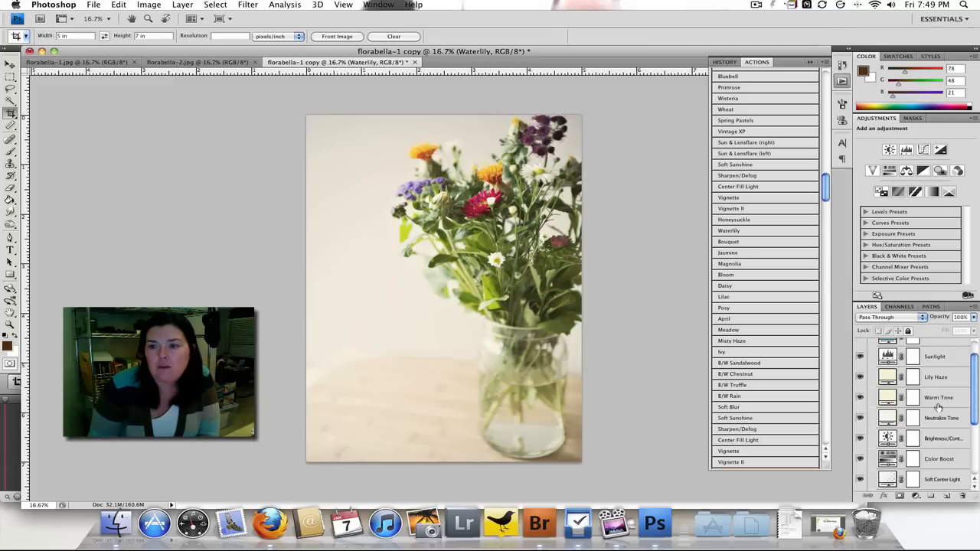
pyautogui.scroll(-4, 939, 407)
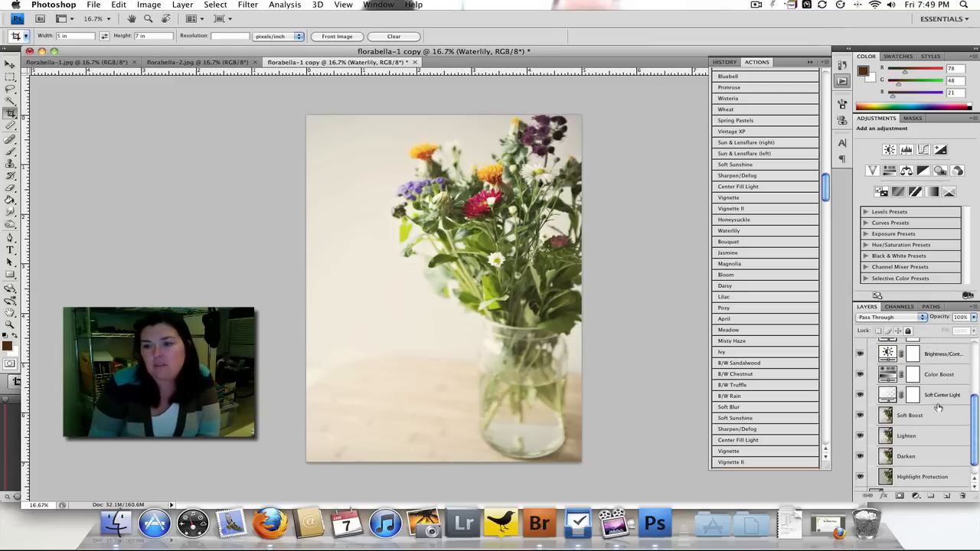
pyautogui.click(929, 456)
pyautogui.click(973, 317)
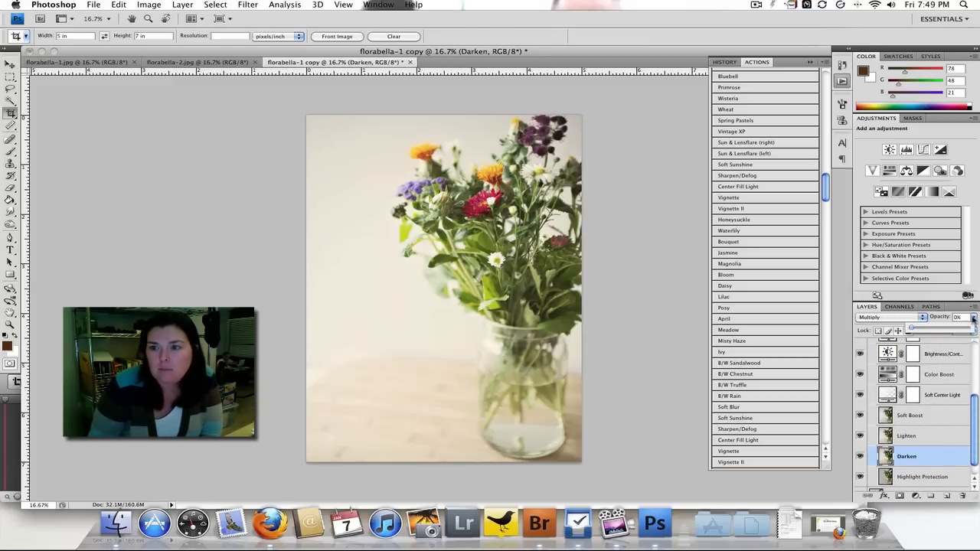
pyautogui.moveTo(912, 329); pyautogui.dragTo(923, 337)
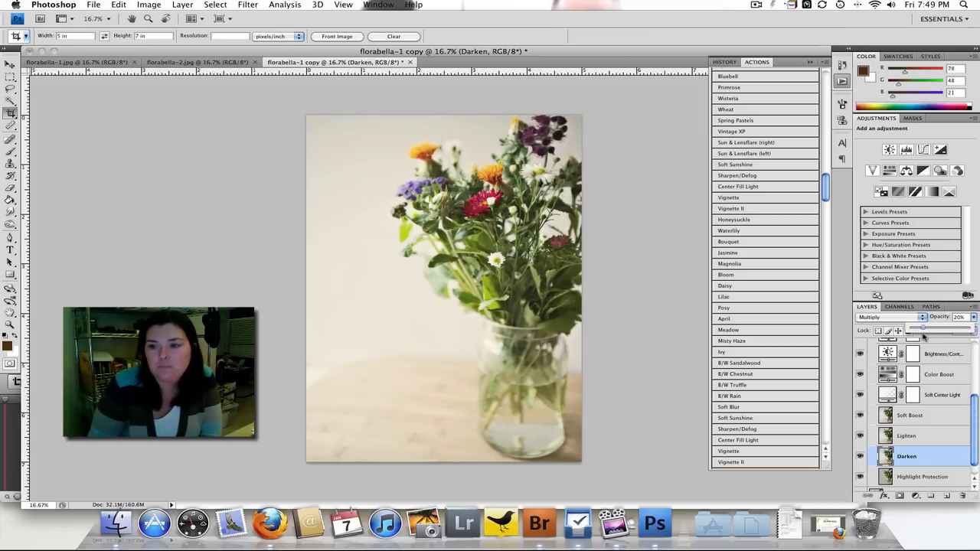
# - Set the opacity of the Soft Boost layer in the Waterlily group to 38%
pyautogui.click(931, 417)
pyautogui.click(971, 317)
pyautogui.moveTo(919, 331)
pyautogui.mouseDown()
pyautogui.moveTo(943, 331)
pyautogui.moveTo(932, 332)
pyautogui.mouseUp()
# - Collapse the Waterlily group and merge it into the Background layer
pyautogui.click(975, 421)
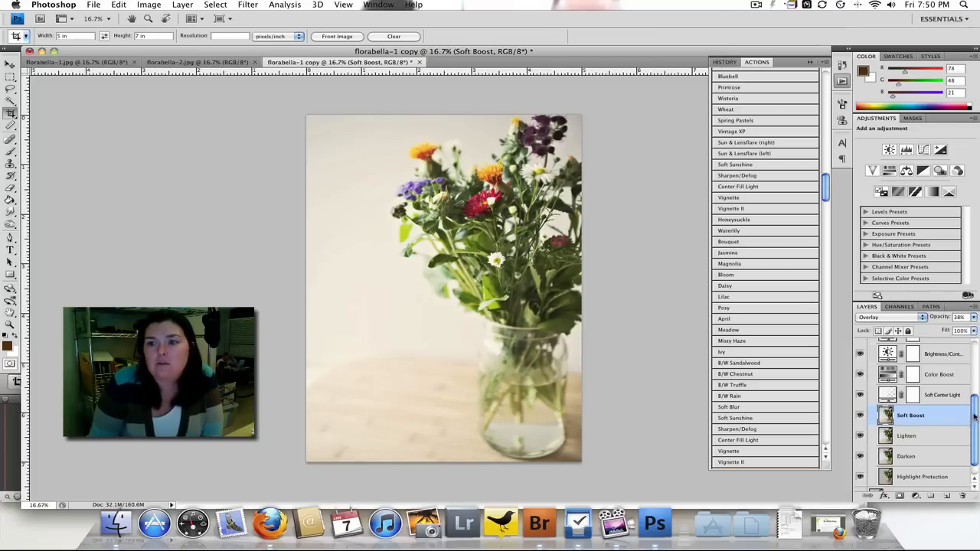
pyautogui.moveTo(975, 421); pyautogui.dragTo(973, 352)
pyautogui.click(877, 346)
pyautogui.click(871, 344)
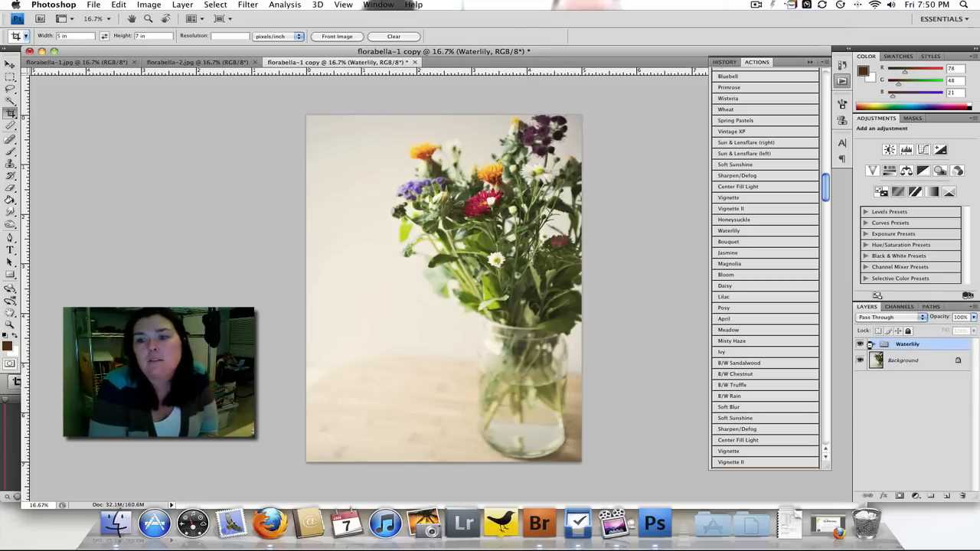
pyautogui.press('Delete')
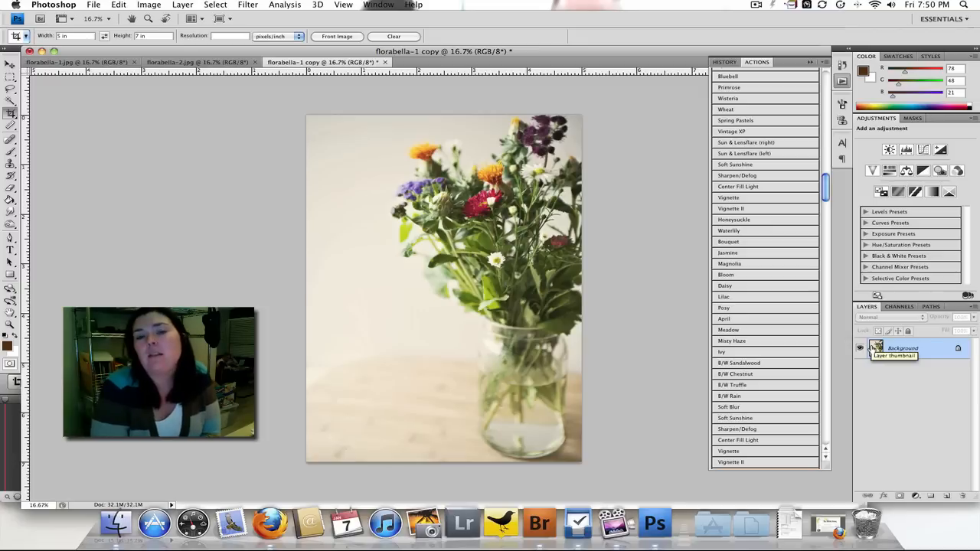
# - Run the first Soft Sunshine action, set its layer opacity to 22%, and merge it into the Background layer
pyautogui.click(773, 167)
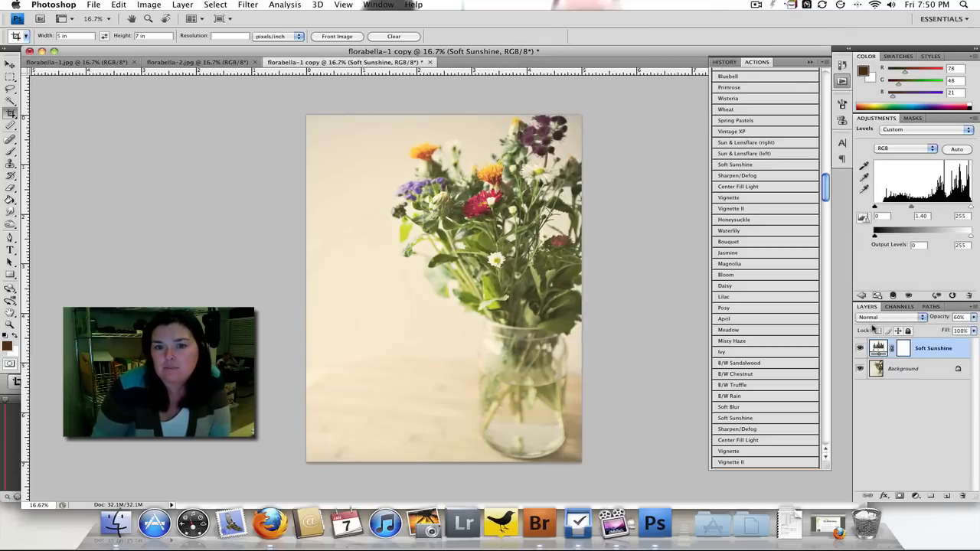
pyautogui.click(974, 317)
pyautogui.moveTo(956, 330); pyautogui.dragTo(925, 336)
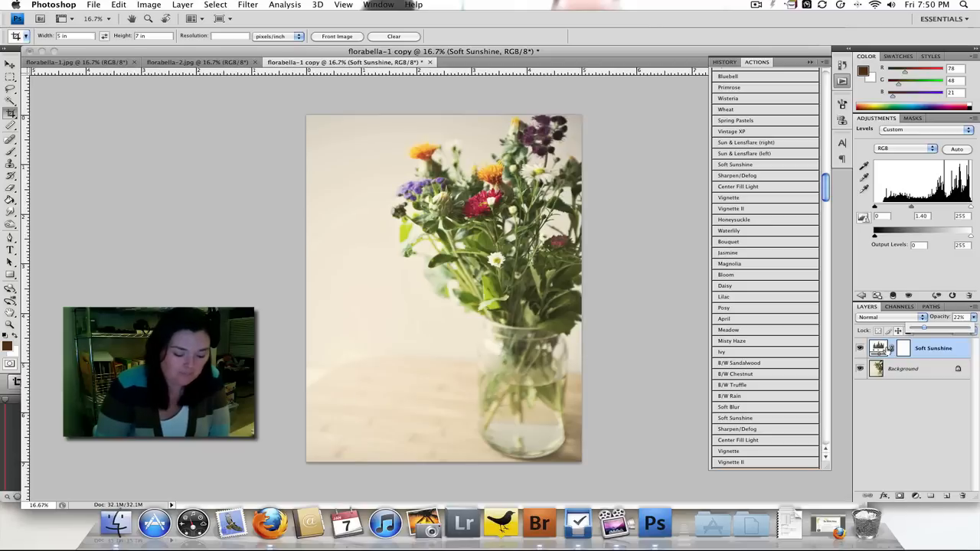
pyautogui.click(887, 349)
pyautogui.press('Delete')
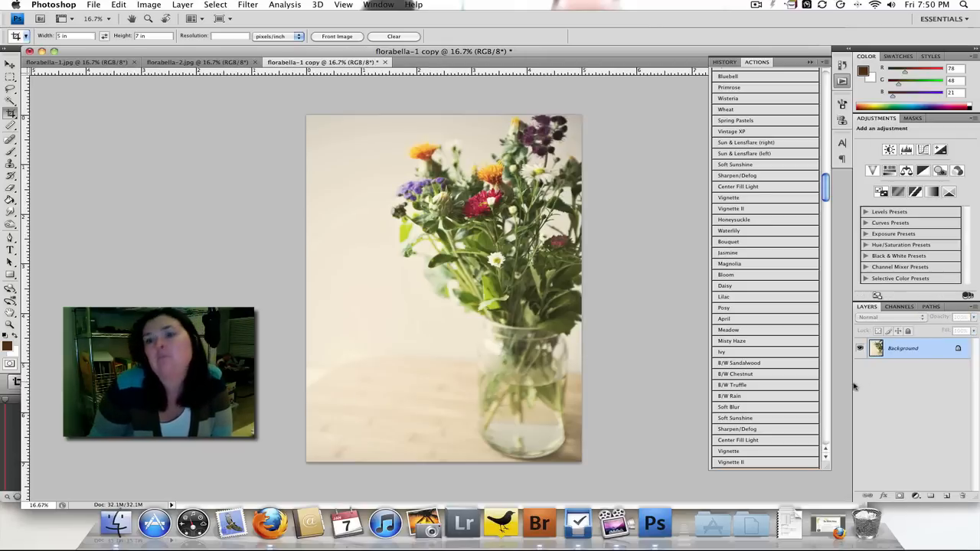
# - Run the Vignette action, merge its layer into the Background, and compare the copy with the original florabella-1.jpg
pyautogui.click(760, 200)
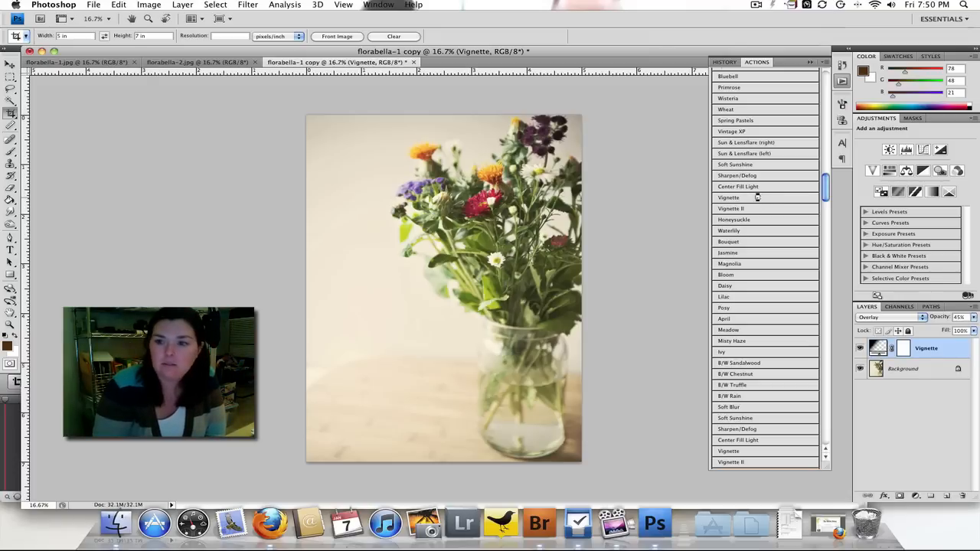
pyautogui.press('super+e')
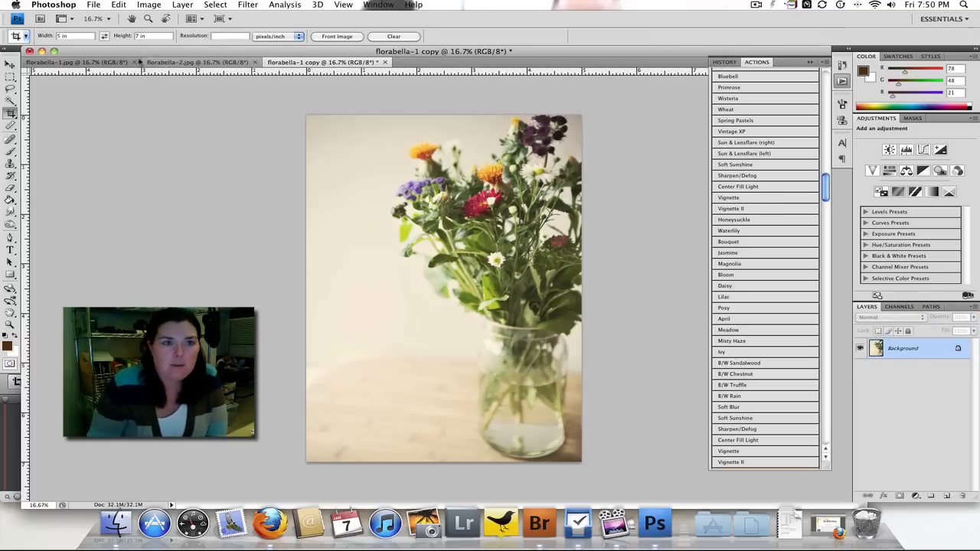
pyautogui.click(103, 62)
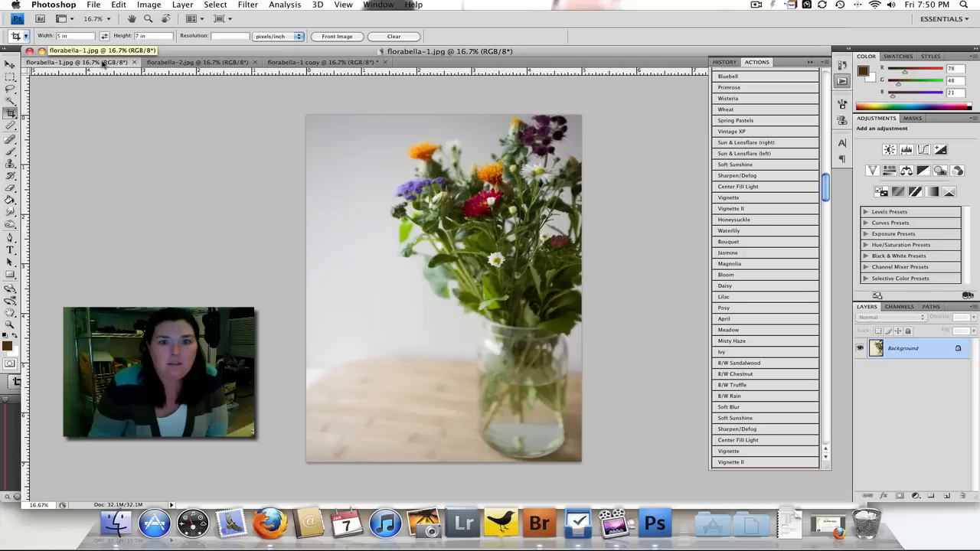
pyautogui.click(331, 63)
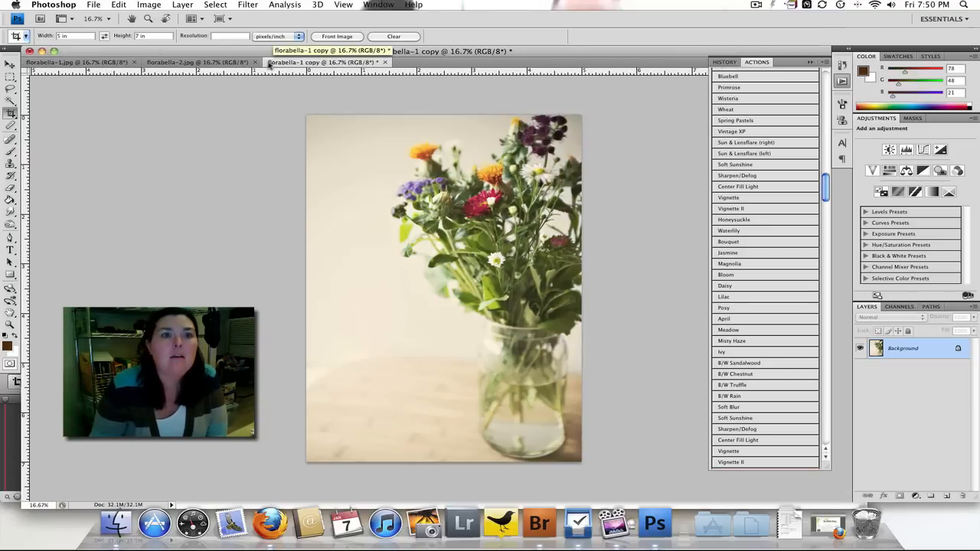
# - Switch to florabella-2.jpg and duplicate it as florabella-2 copy
pyautogui.click(197, 63)
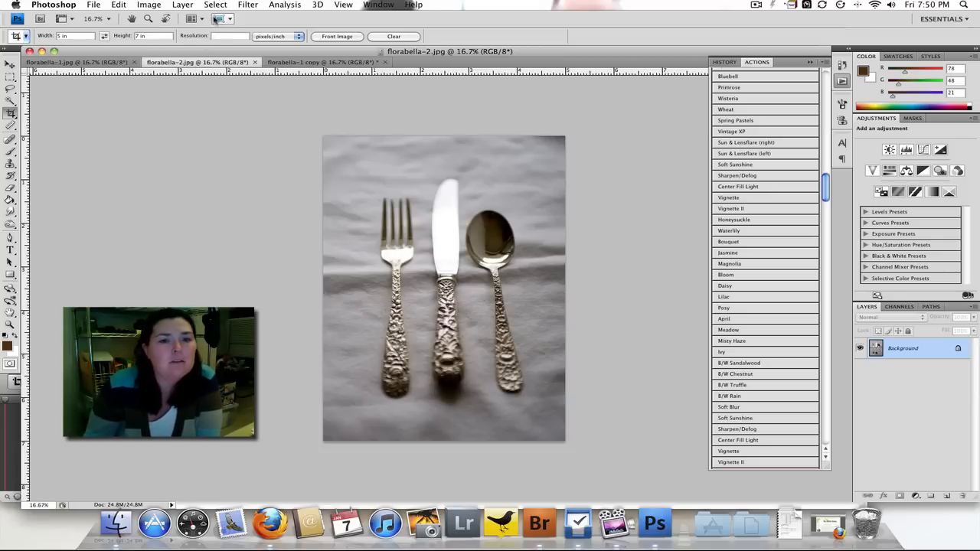
pyautogui.click(144, 4)
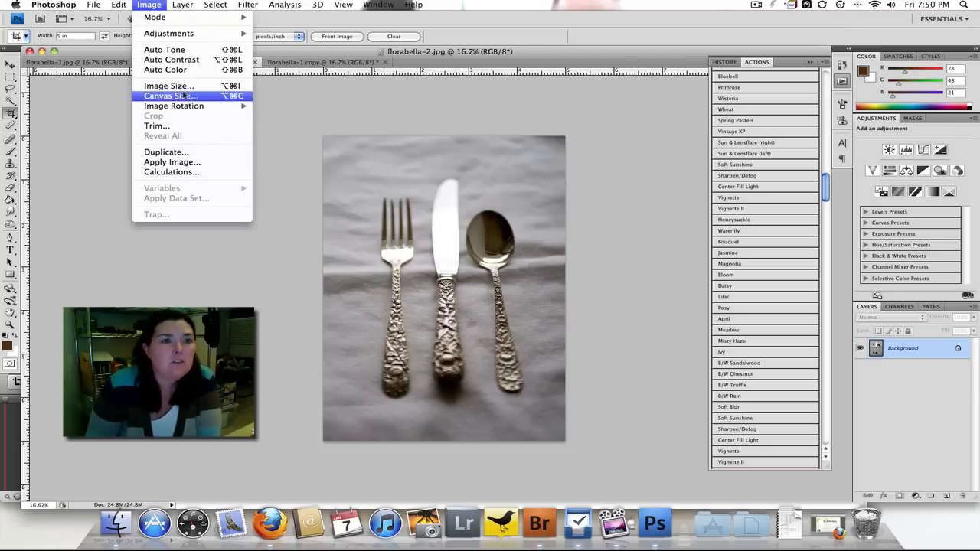
pyautogui.click(189, 155)
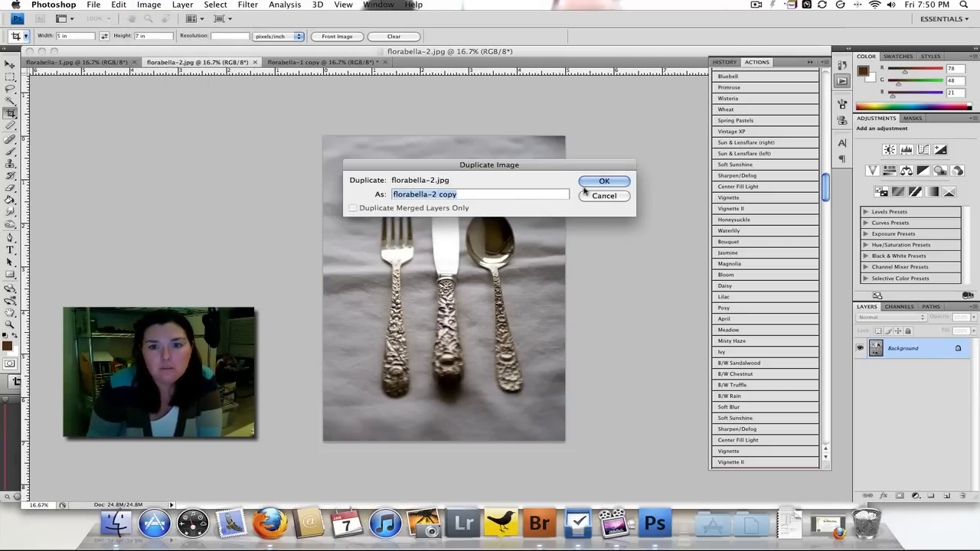
pyautogui.click(583, 179)
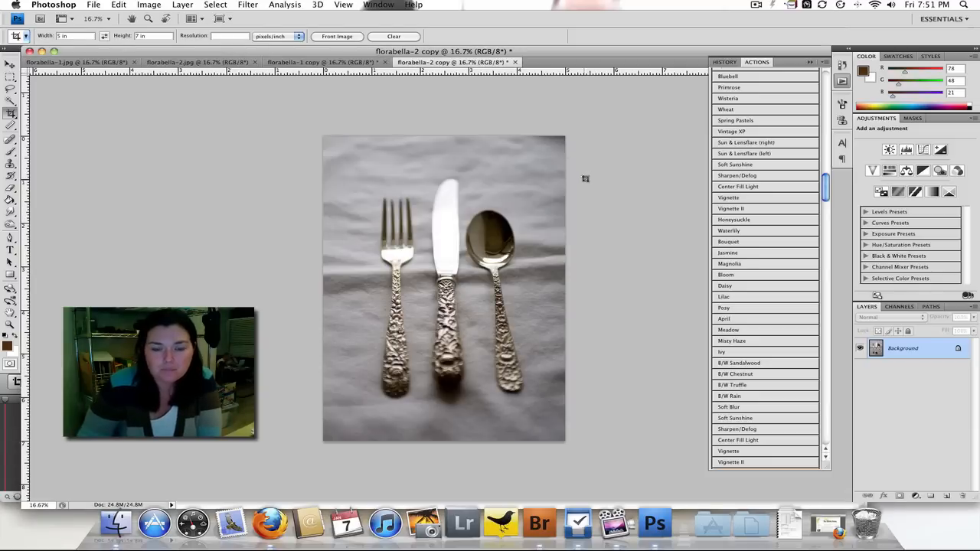
# - Run the Sharpen/Defog action on the cutlery copy and merge its layer into the Background
pyautogui.scroll(2, 747, 270)
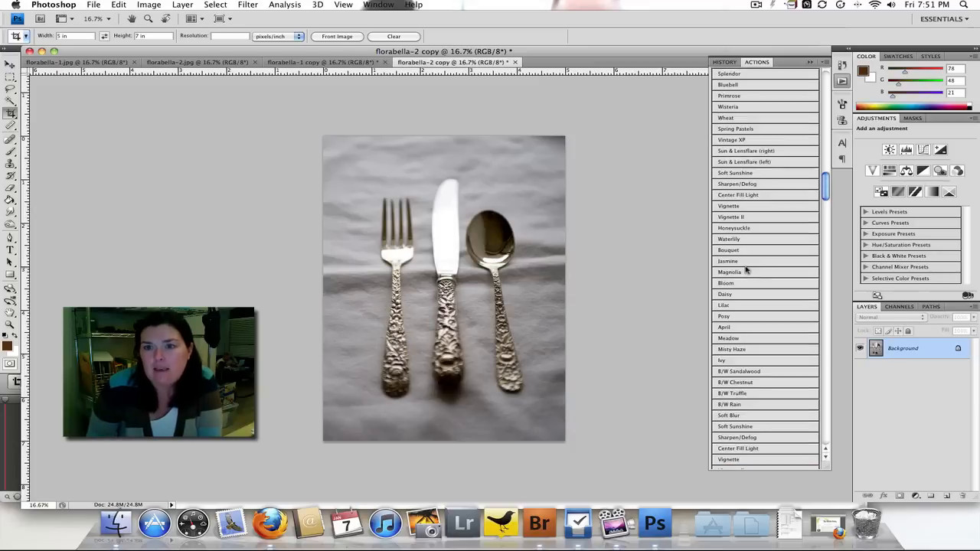
pyautogui.scroll(7, 750, 126)
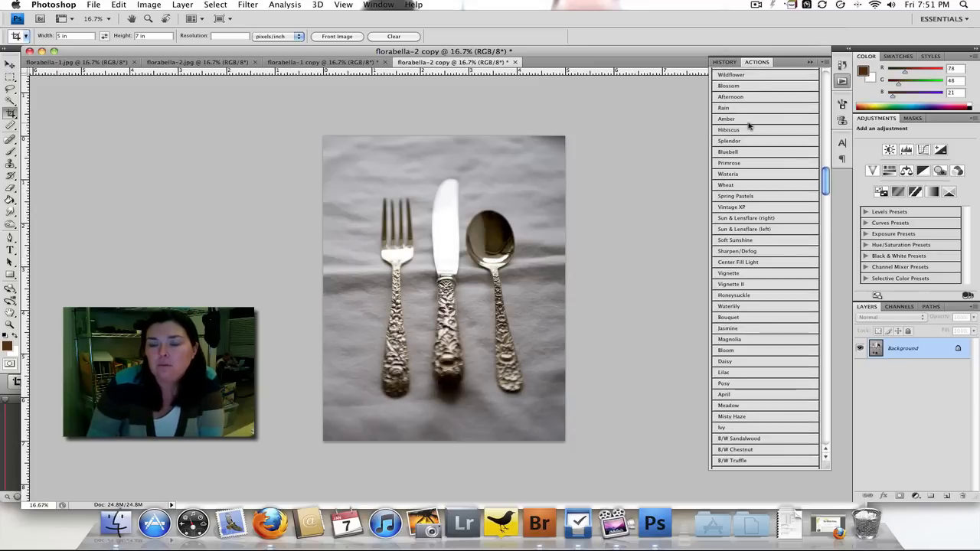
pyautogui.scroll(2, 750, 125)
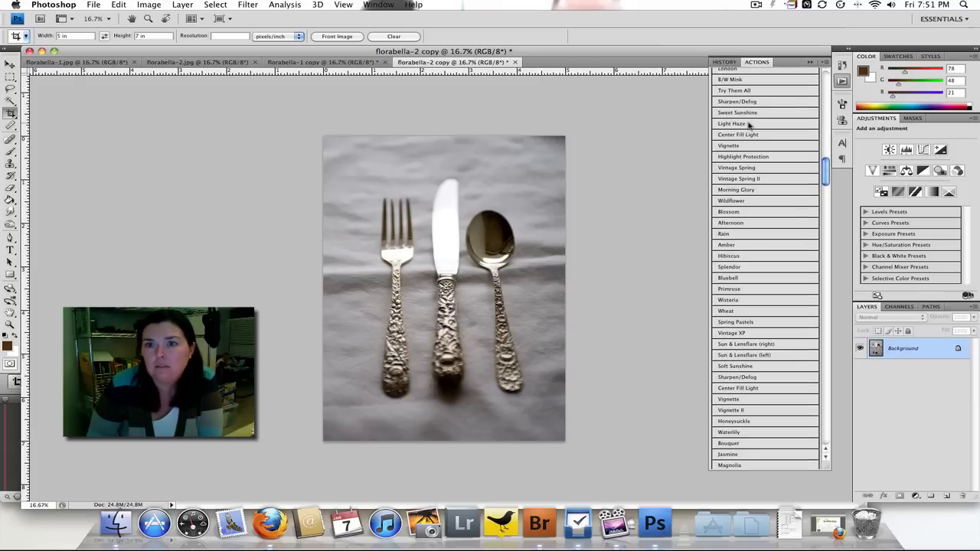
pyautogui.click(763, 103)
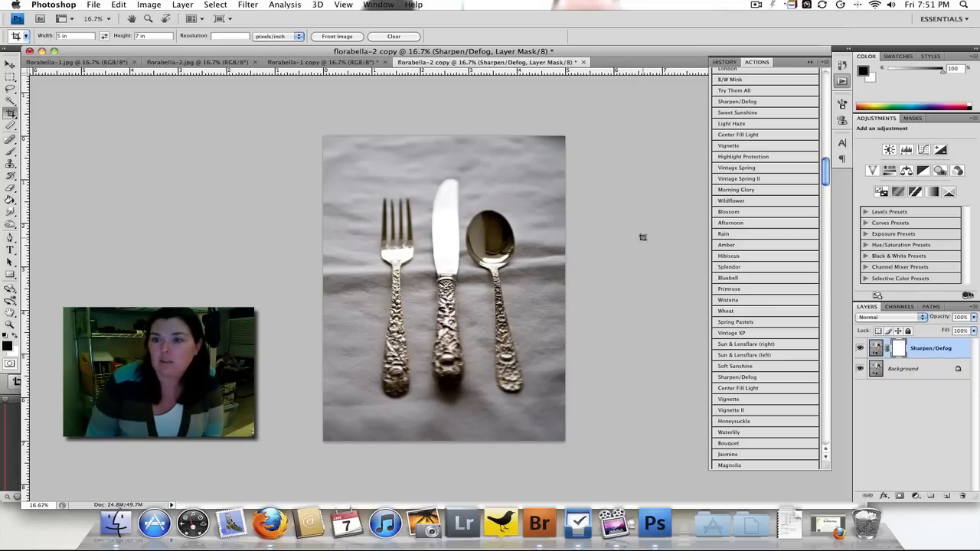
pyautogui.press('super+e')
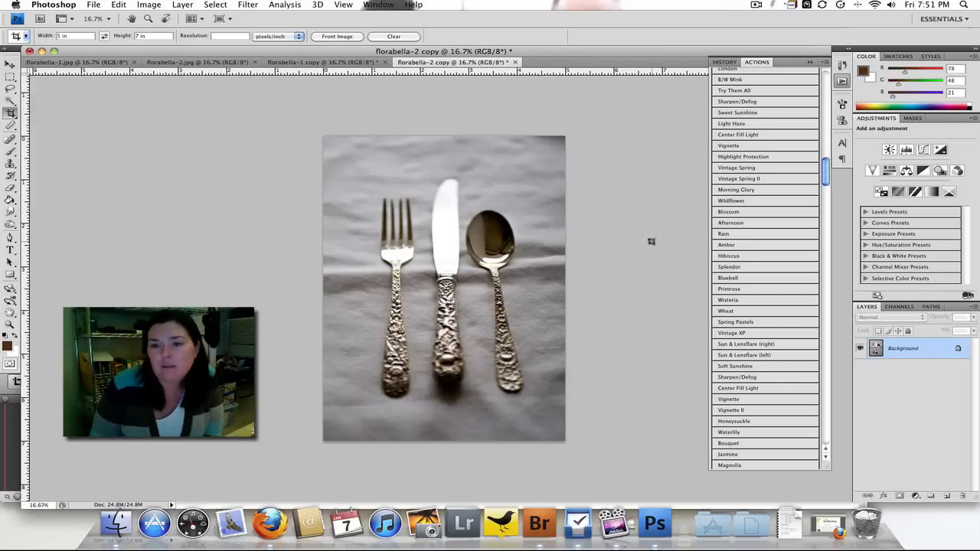
# - Run the B/W Sandalwood action on the cutlery copy
pyautogui.scroll(-6, 652, 240)
pyautogui.scroll(4, 644, 242)
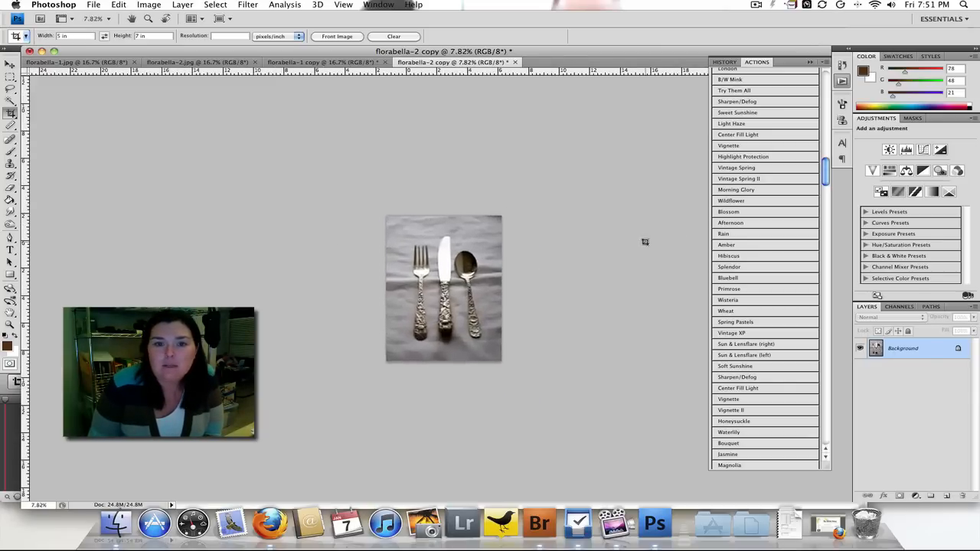
pyautogui.scroll(-10, 773, 245)
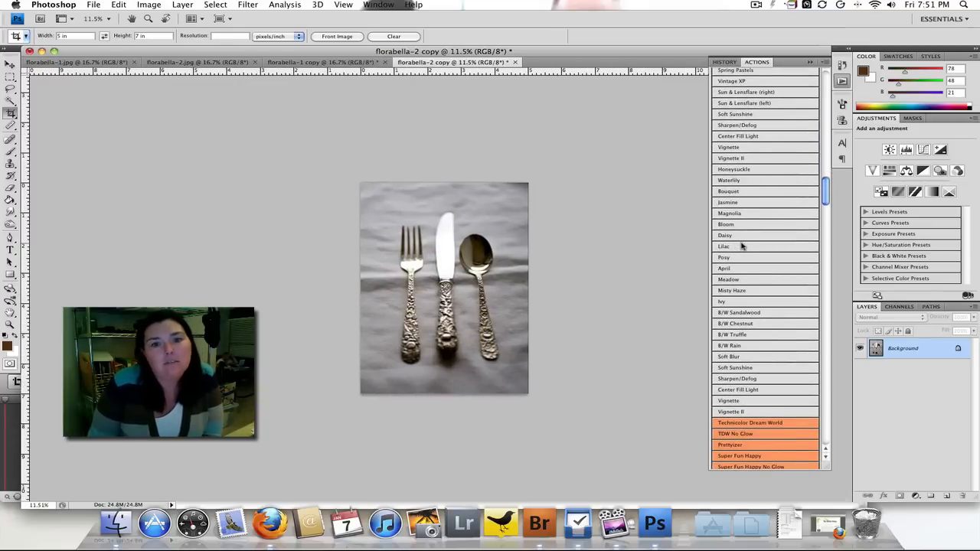
pyautogui.click(780, 314)
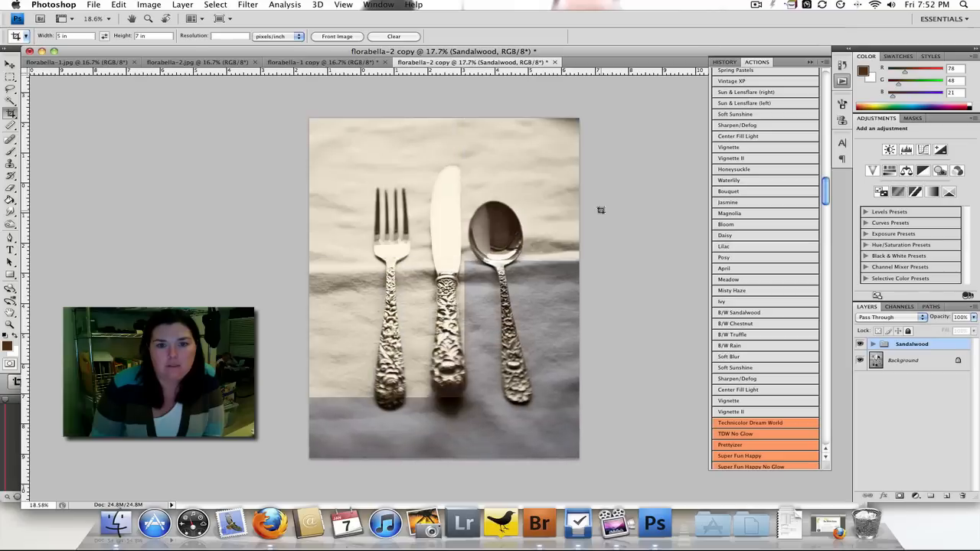
# - Expand the Sandalwood group and set the opacity of its Darken layer to 17%
pyautogui.click(872, 345)
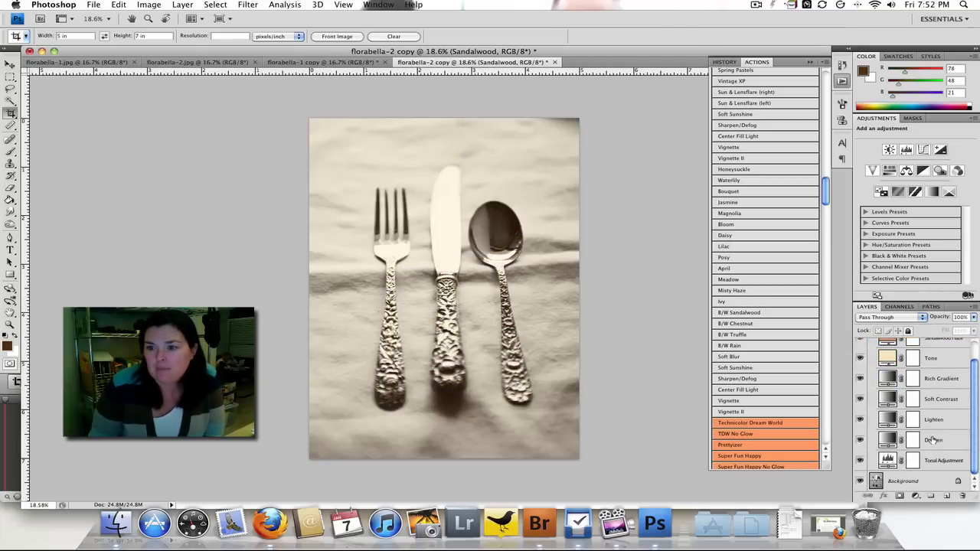
pyautogui.click(938, 444)
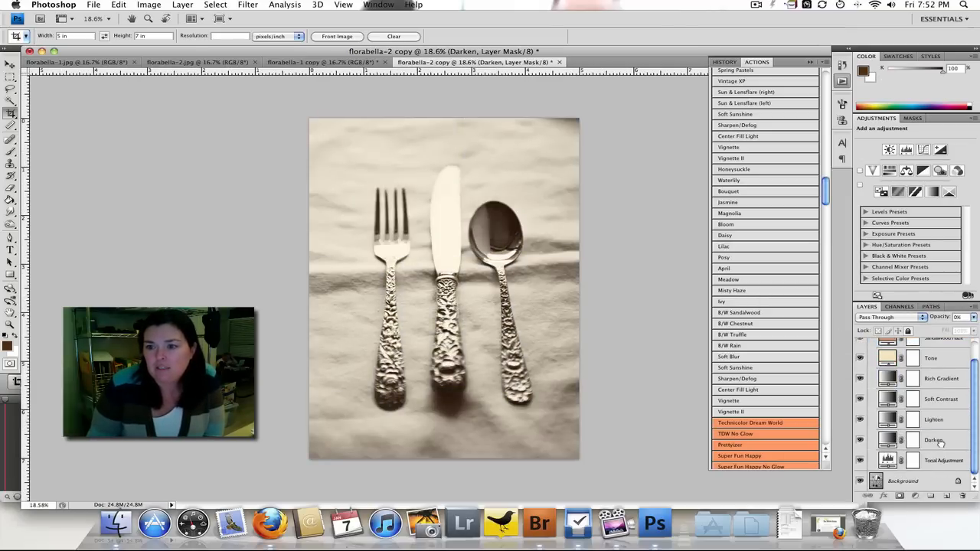
pyautogui.click(972, 317)
pyautogui.moveTo(912, 330); pyautogui.dragTo(921, 331)
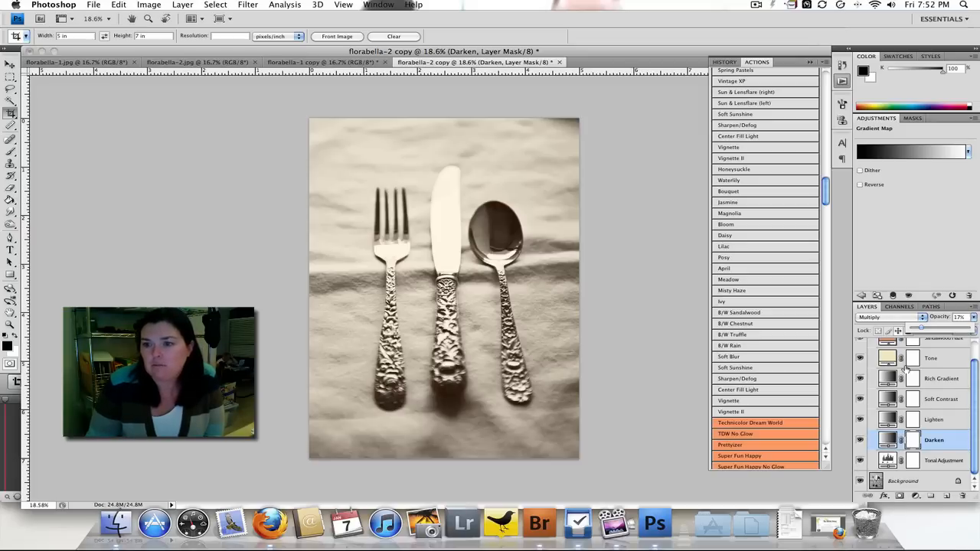
# - Collapse the Sandalwood group and merge it into the Background
pyautogui.scroll(1, 943, 391)
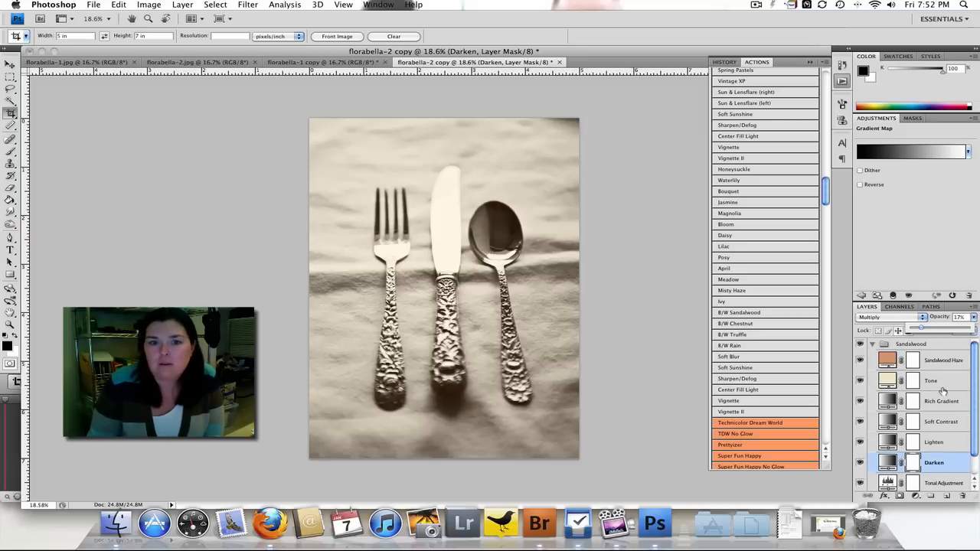
pyautogui.click(872, 345)
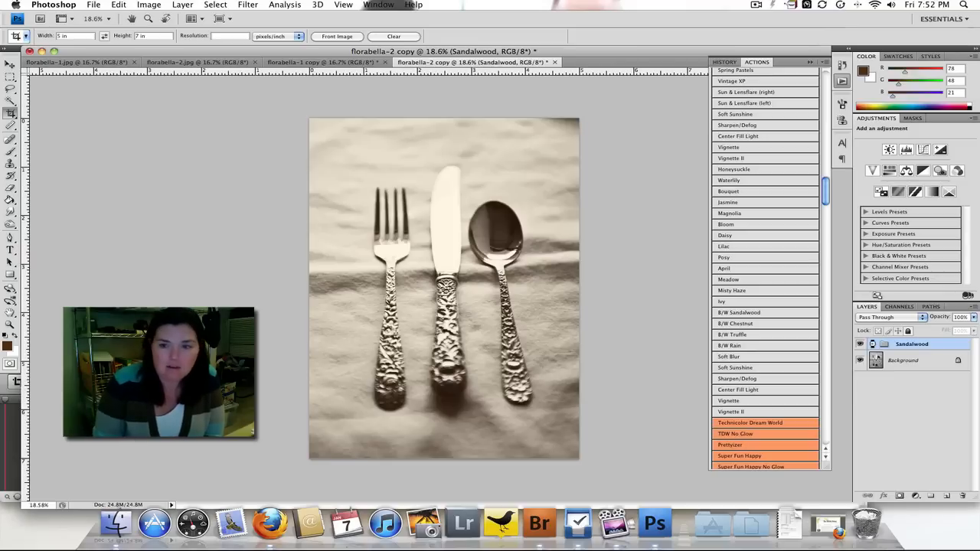
pyautogui.press('Delete')
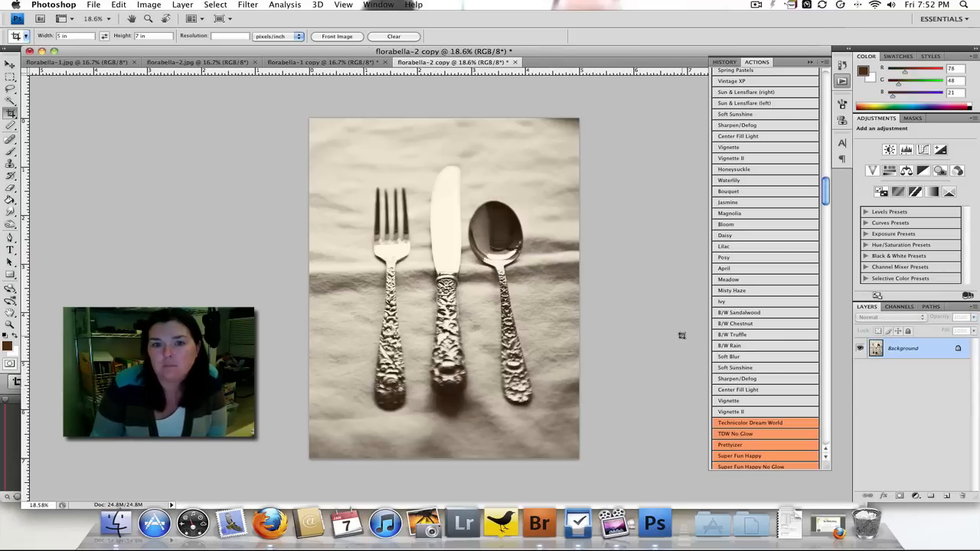
# - Run the Soft Blur action and paint black on the Blurriness layer mask to bring the fork, knife and spoon back into focus
pyautogui.click(730, 356)
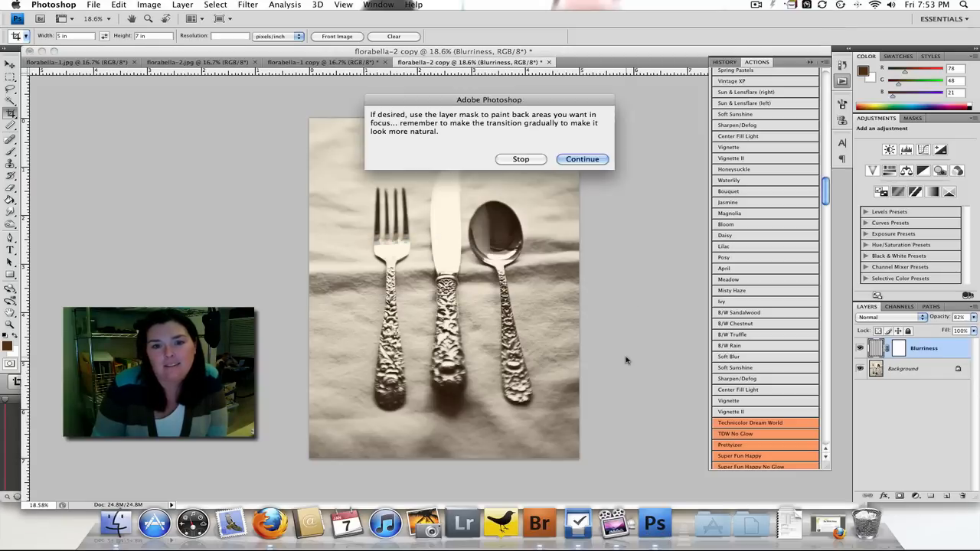
pyautogui.click(586, 159)
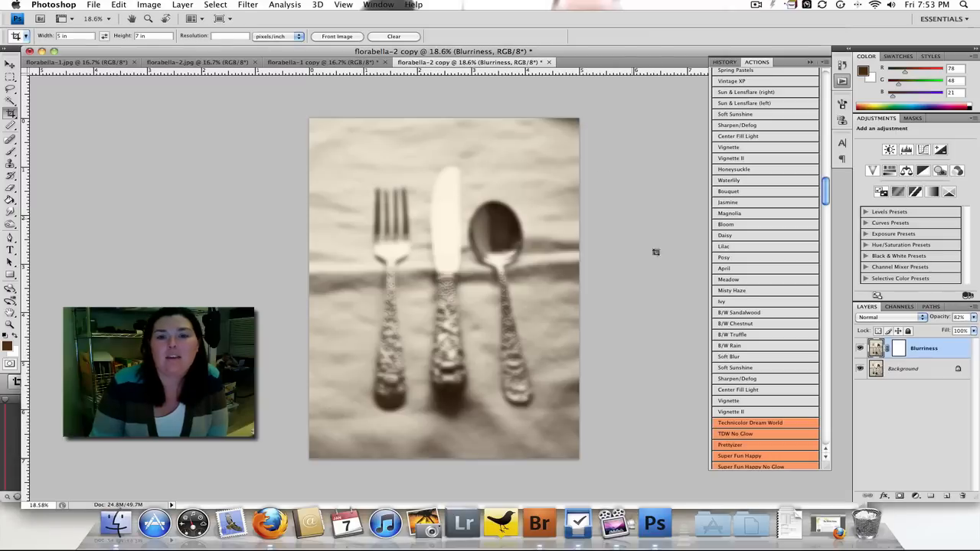
pyautogui.click(895, 350)
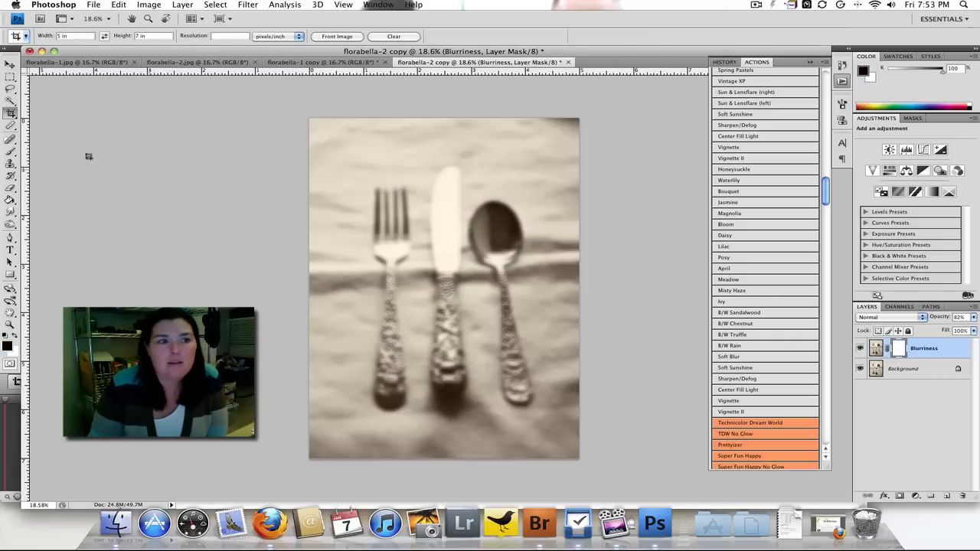
pyautogui.click(10, 150)
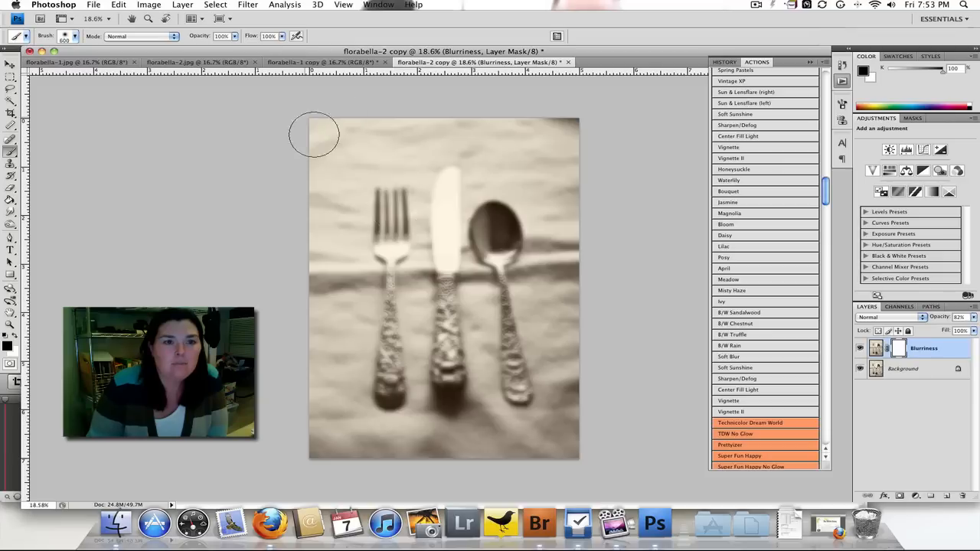
pyautogui.moveTo(397, 202)
pyautogui.mouseDown()
pyautogui.moveTo(404, 353)
pyautogui.moveTo(389, 314)
pyautogui.moveTo(392, 388)
pyautogui.moveTo(384, 275)
pyautogui.moveTo(395, 250)
pyautogui.moveTo(383, 212)
pyautogui.moveTo(457, 182)
pyautogui.moveTo(447, 180)
pyautogui.moveTo(478, 302)
pyautogui.moveTo(461, 337)
pyautogui.moveTo(477, 385)
pyautogui.moveTo(385, 396)
pyautogui.moveTo(451, 391)
pyautogui.moveTo(503, 370)
pyautogui.moveTo(525, 398)
pyautogui.moveTo(501, 290)
pyautogui.moveTo(504, 314)
pyautogui.moveTo(501, 206)
pyautogui.moveTo(494, 230)
pyautogui.moveTo(468, 183)
pyautogui.moveTo(485, 183)
pyautogui.moveTo(488, 207)
pyautogui.moveTo(438, 217)
pyautogui.moveTo(428, 198)
pyautogui.moveTo(469, 216)
pyautogui.moveTo(400, 209)
pyautogui.moveTo(401, 182)
pyautogui.moveTo(428, 276)
pyautogui.moveTo(393, 333)
pyautogui.moveTo(398, 310)
pyautogui.moveTo(380, 387)
pyautogui.moveTo(484, 390)
pyautogui.moveTo(414, 392)
pyautogui.moveTo(467, 396)
pyautogui.moveTo(511, 371)
pyautogui.moveTo(519, 392)
pyautogui.moveTo(513, 221)
pyautogui.moveTo(537, 280)
pyautogui.moveTo(544, 352)
pyautogui.moveTo(529, 196)
pyautogui.moveTo(489, 181)
pyautogui.moveTo(432, 223)
pyautogui.moveTo(459, 213)
pyautogui.mouseUp()
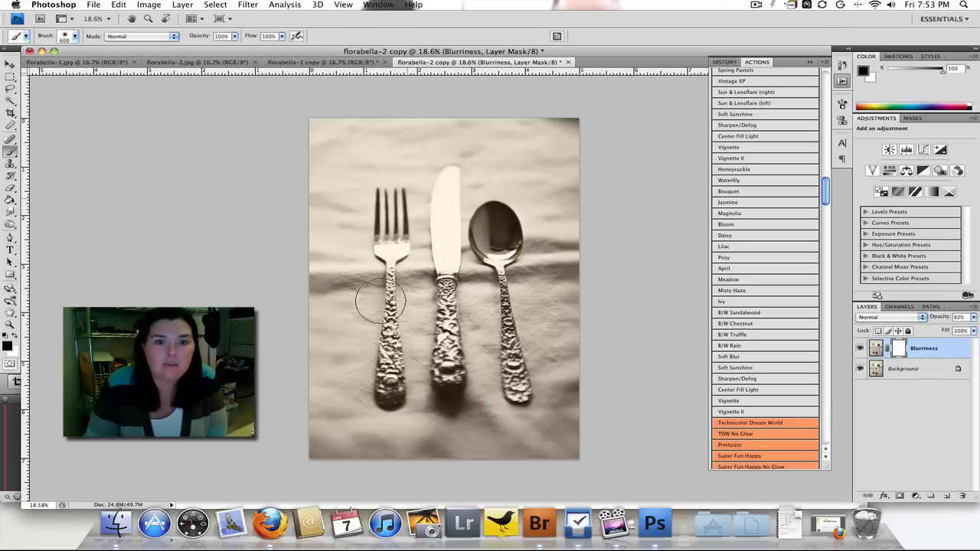
pyautogui.moveTo(404, 377); pyautogui.dragTo(408, 377)
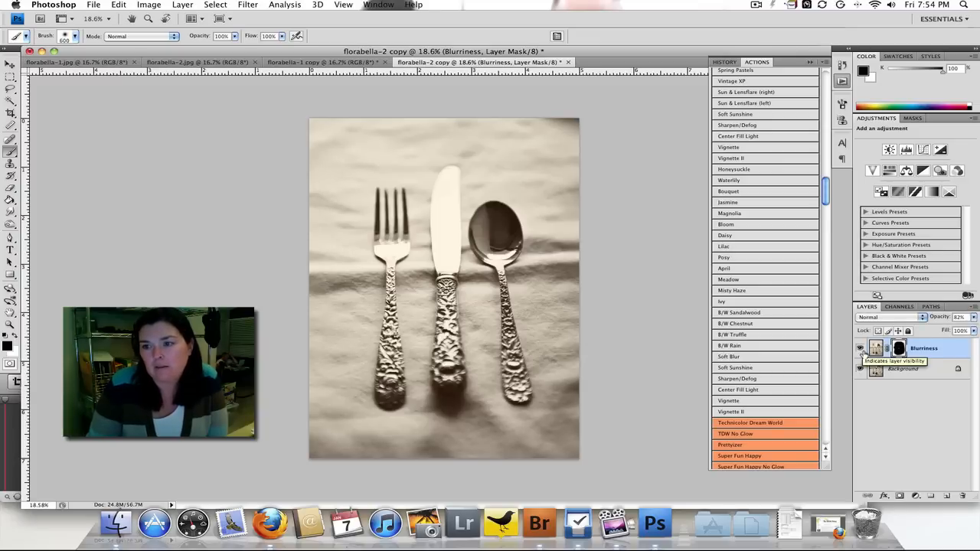
# - Set the Blurriness layer's opacity to 88% and merge it into the Background
pyautogui.click(973, 316)
pyautogui.moveTo(955, 329); pyautogui.dragTo(962, 329)
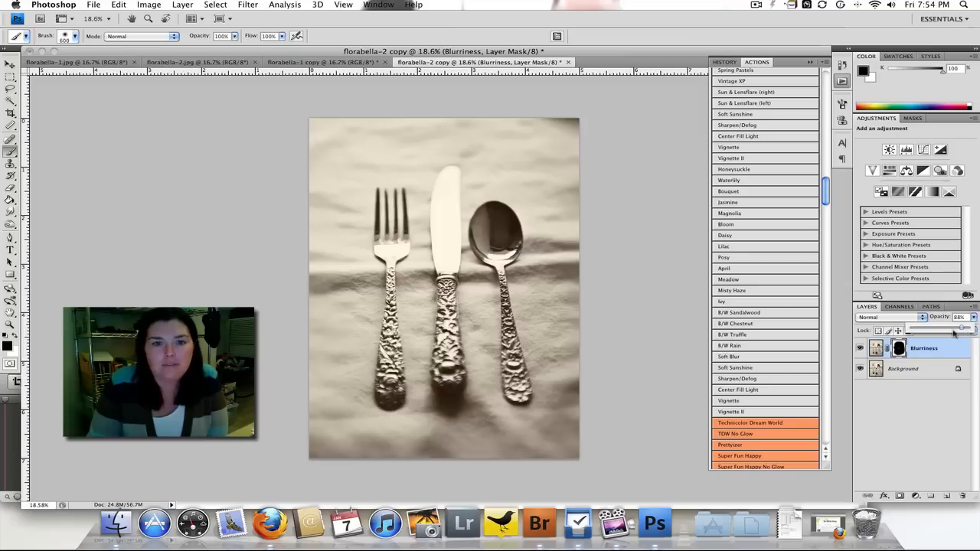
pyautogui.hotkey('ctrl', 'e')
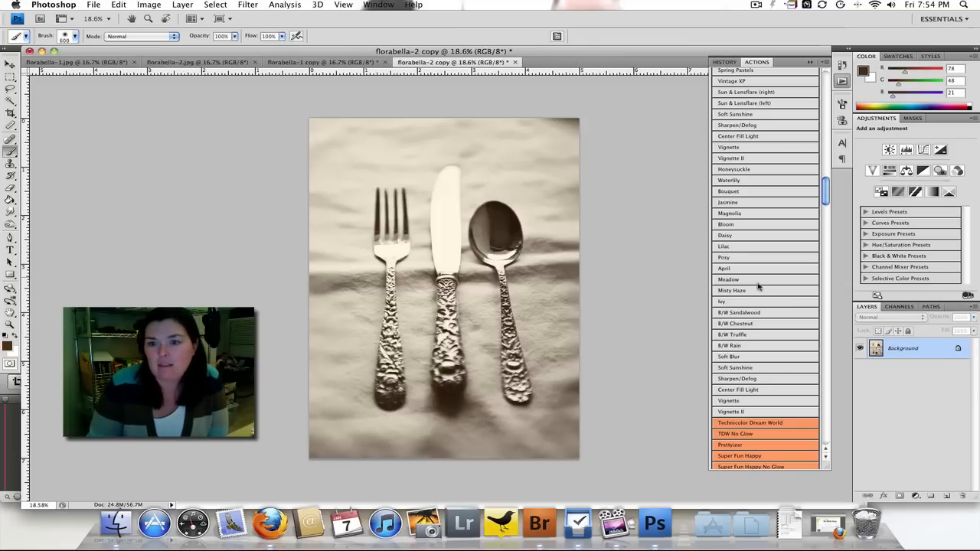
# - Run the Vignette action on the cutlery copy and merge its layer into the Background at 30% opacity
pyautogui.click(765, 400)
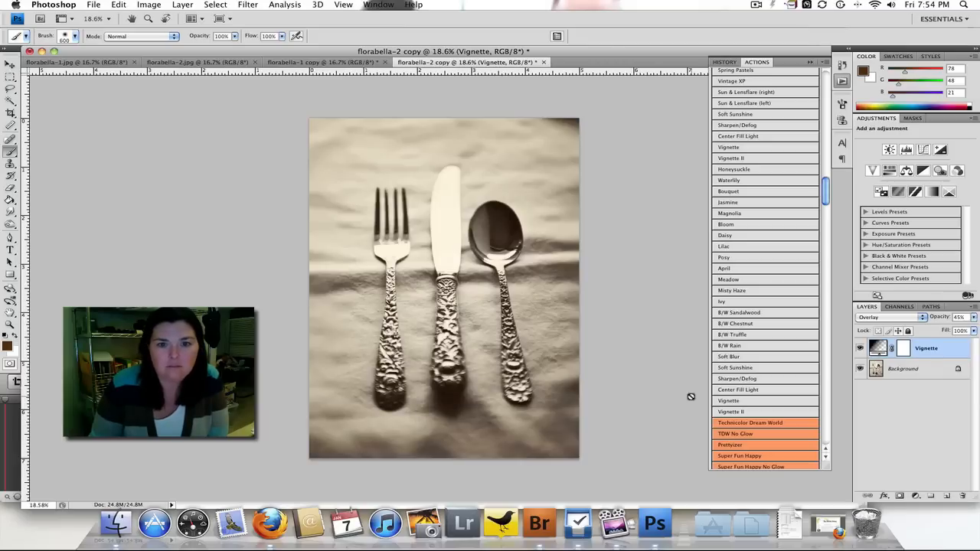
pyautogui.click(972, 317)
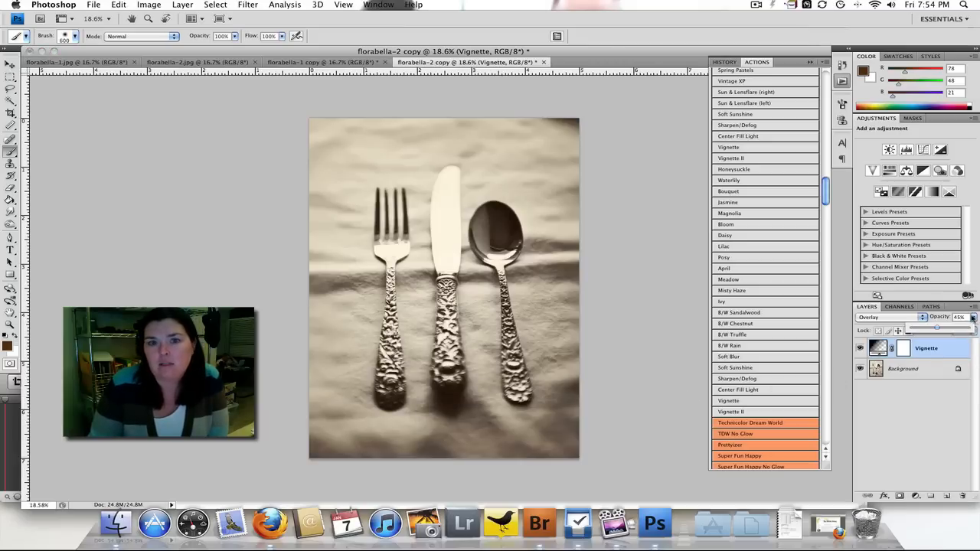
pyautogui.moveTo(943, 329); pyautogui.dragTo(929, 337)
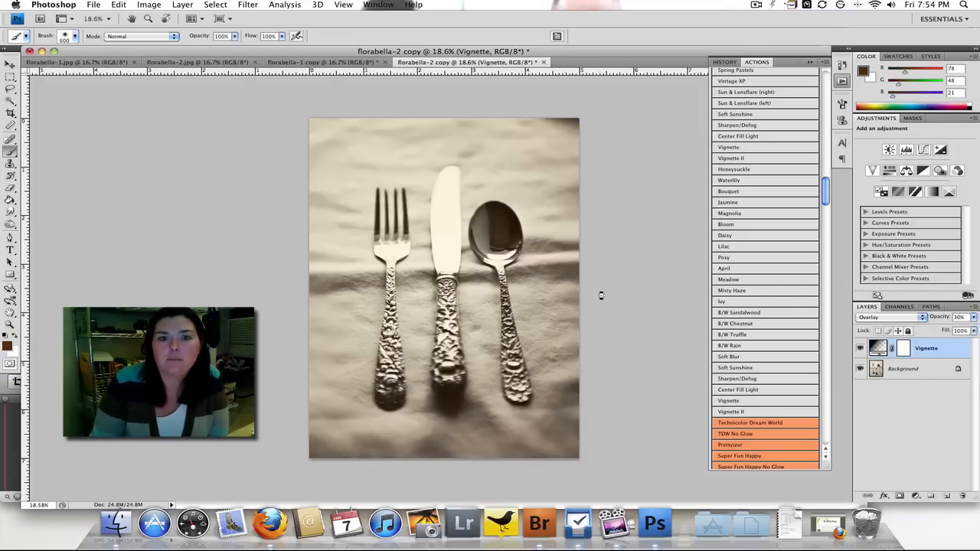
pyautogui.press('super+e')
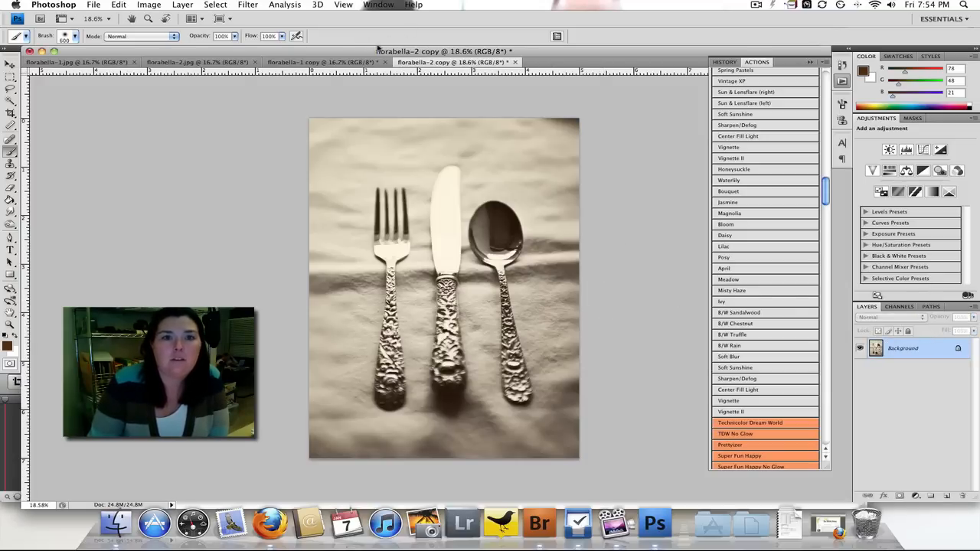
# - Compare the original florabella-2.jpg with the edited florabella-2 copy
pyautogui.click(217, 64)
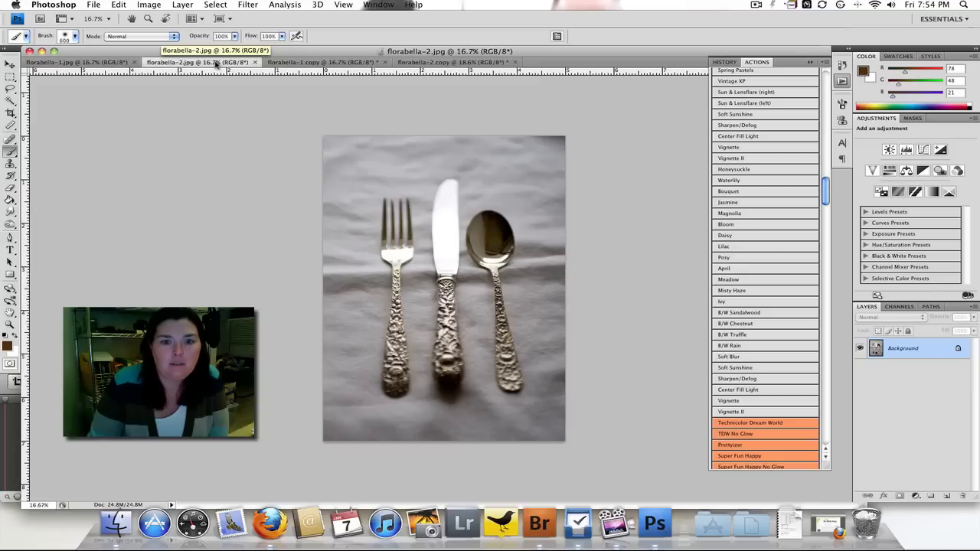
pyautogui.click(427, 63)
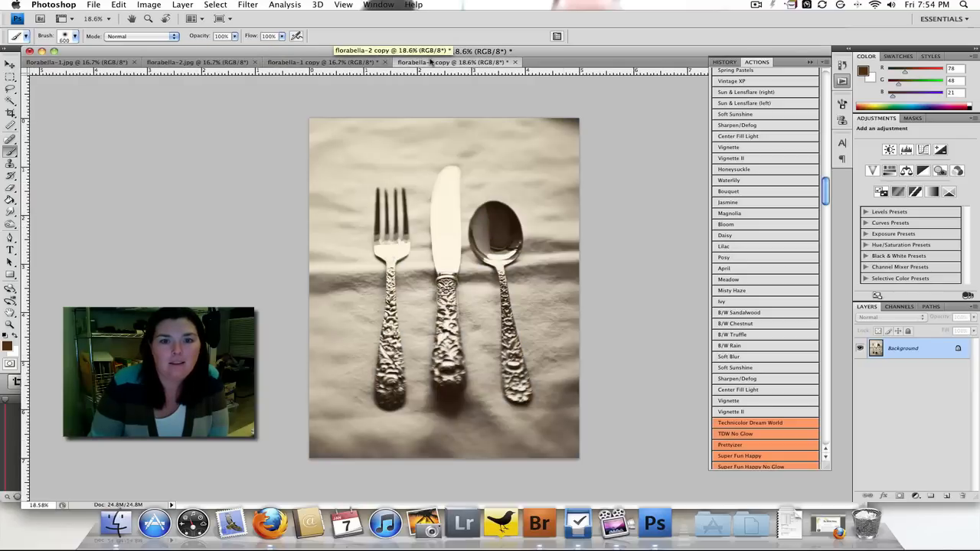
pyautogui.click(224, 62)
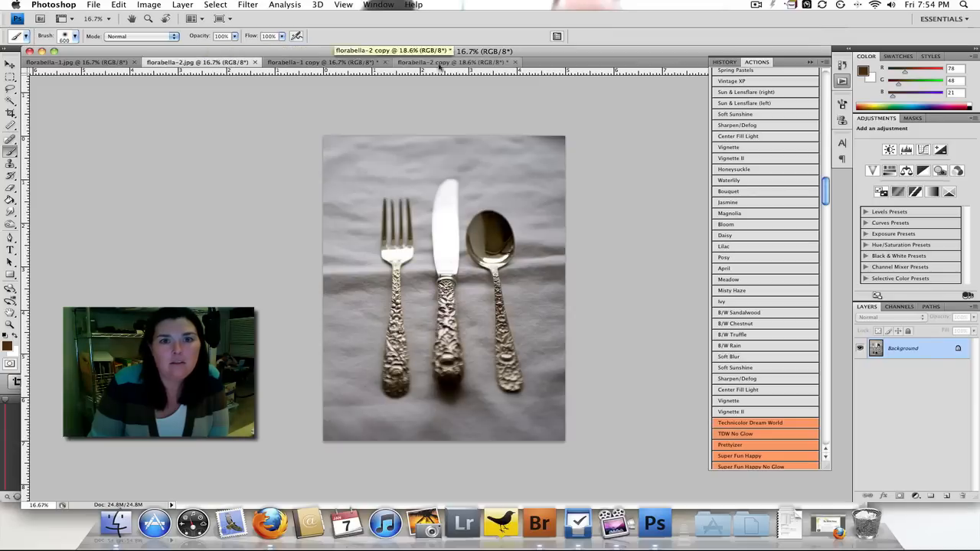
pyautogui.click(756, 7)
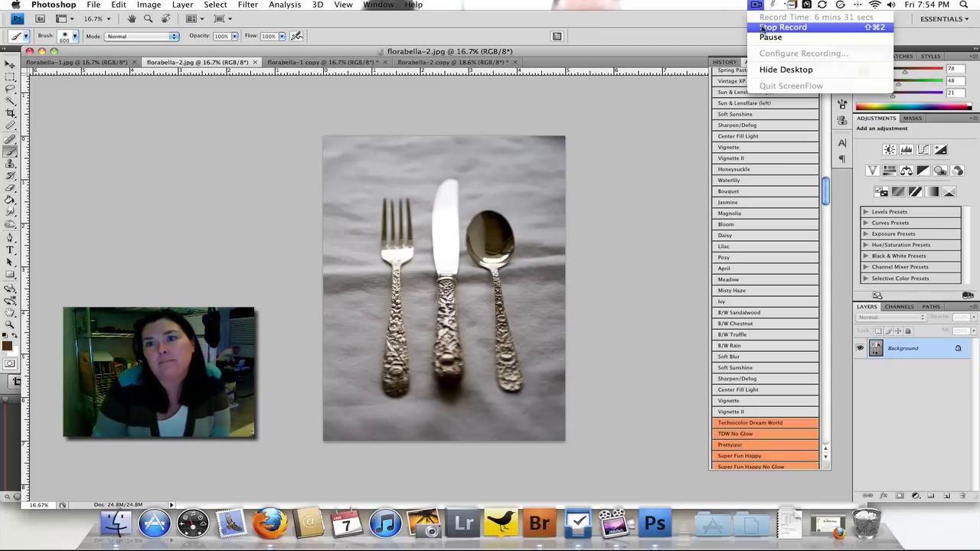